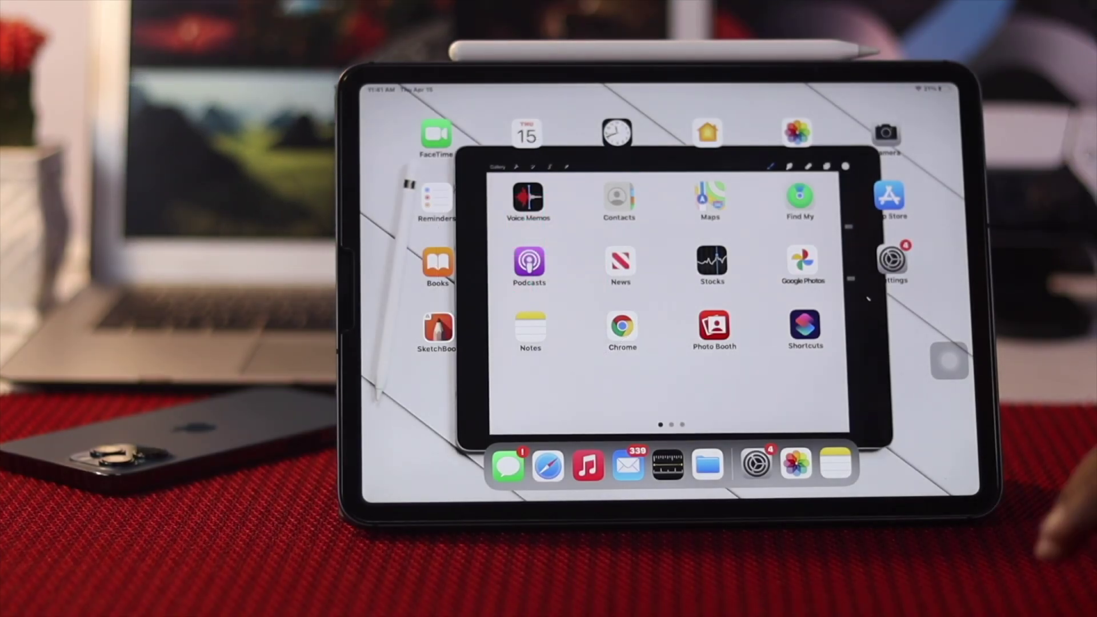
# - Confirm Allow Multiple Apps and Gestures are on under Home Screen & Dock > Multitasking, then exit Settings
pyautogui.click(892, 260)
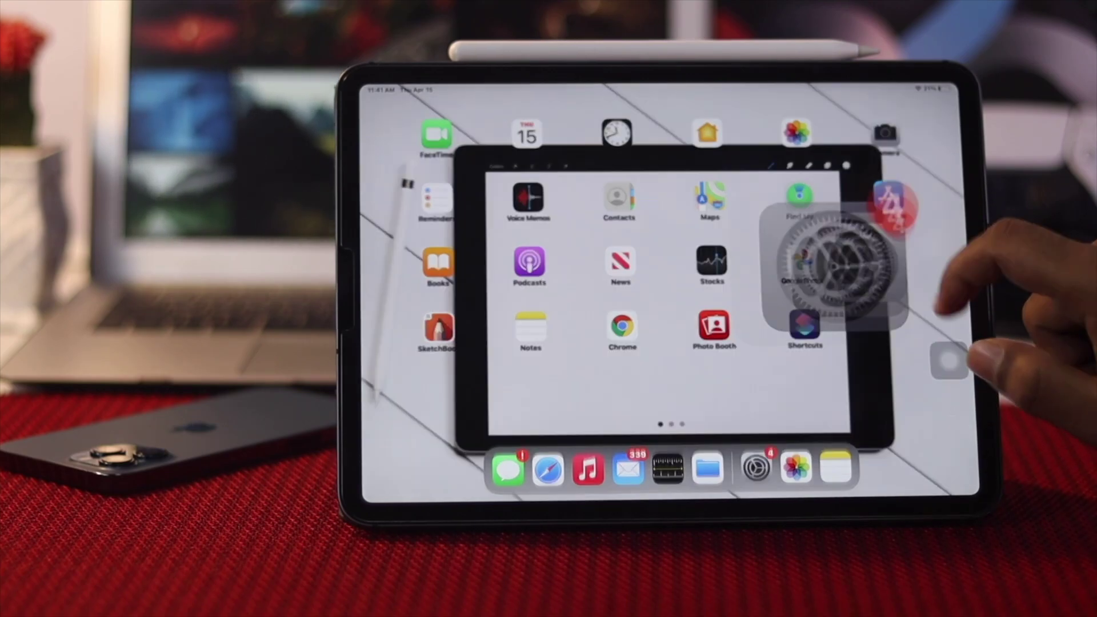
pyautogui.scroll(-5, 466, 343)
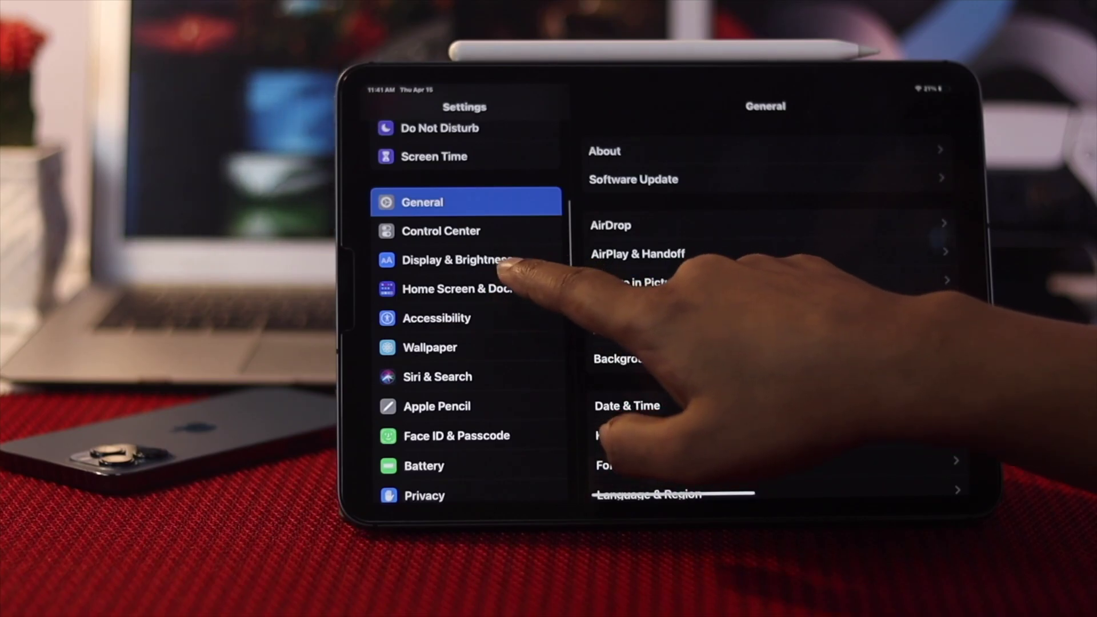
pyautogui.click(506, 287)
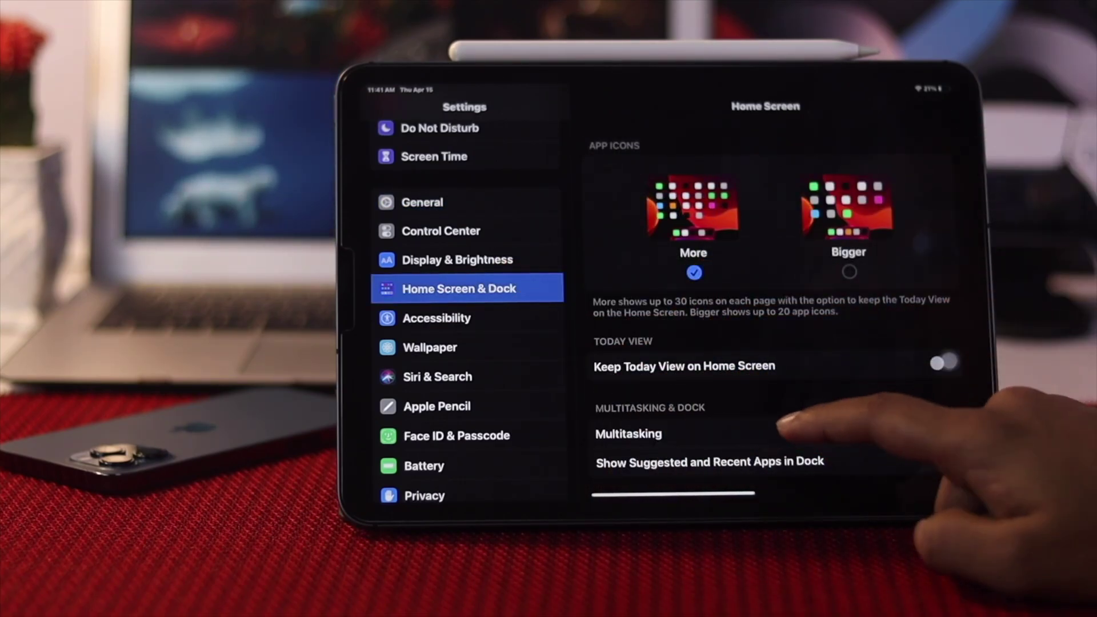
pyautogui.click(762, 434)
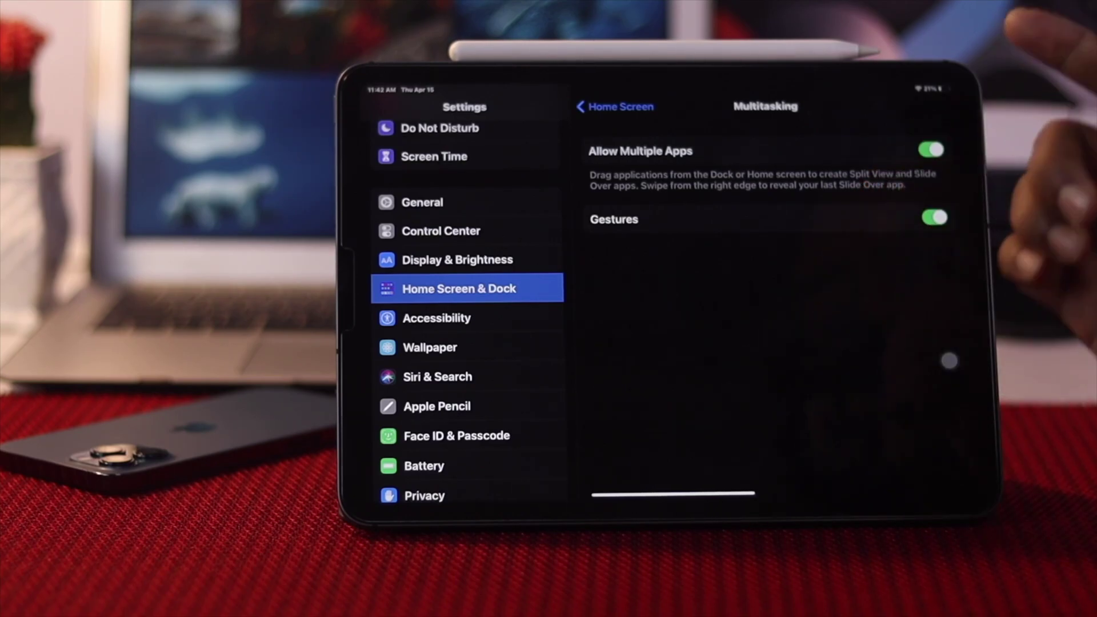
pyautogui.moveTo(672, 492); pyautogui.dragTo(857, 258)
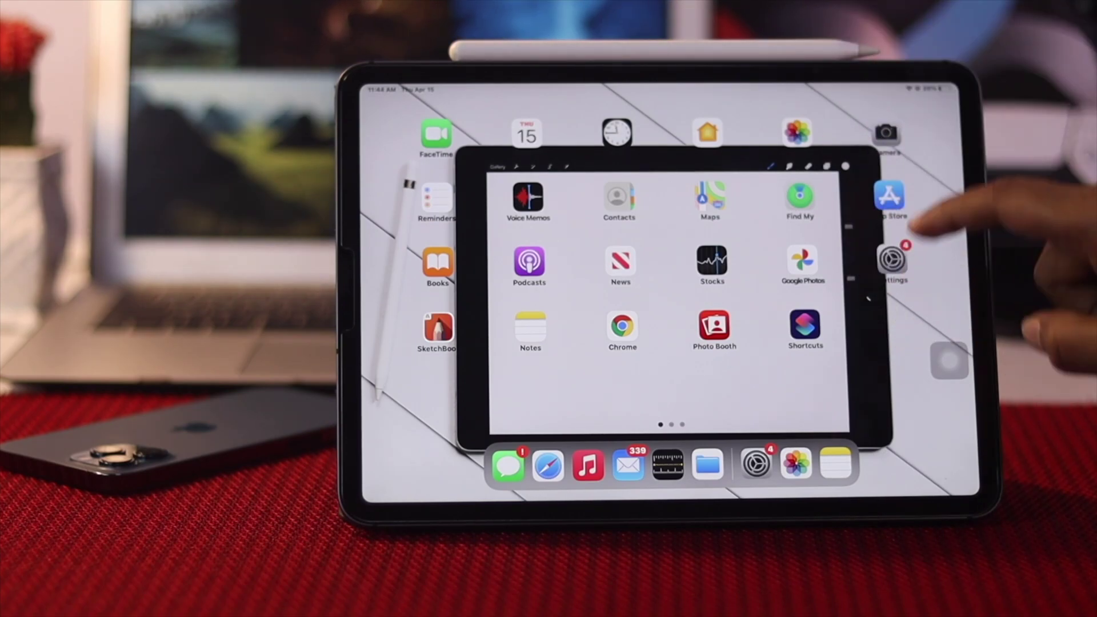
# - Pull down Control Center from the top-right corner to view its toggles, including Screen Mirroring
pyautogui.moveTo(943, 86); pyautogui.dragTo(943, 222)
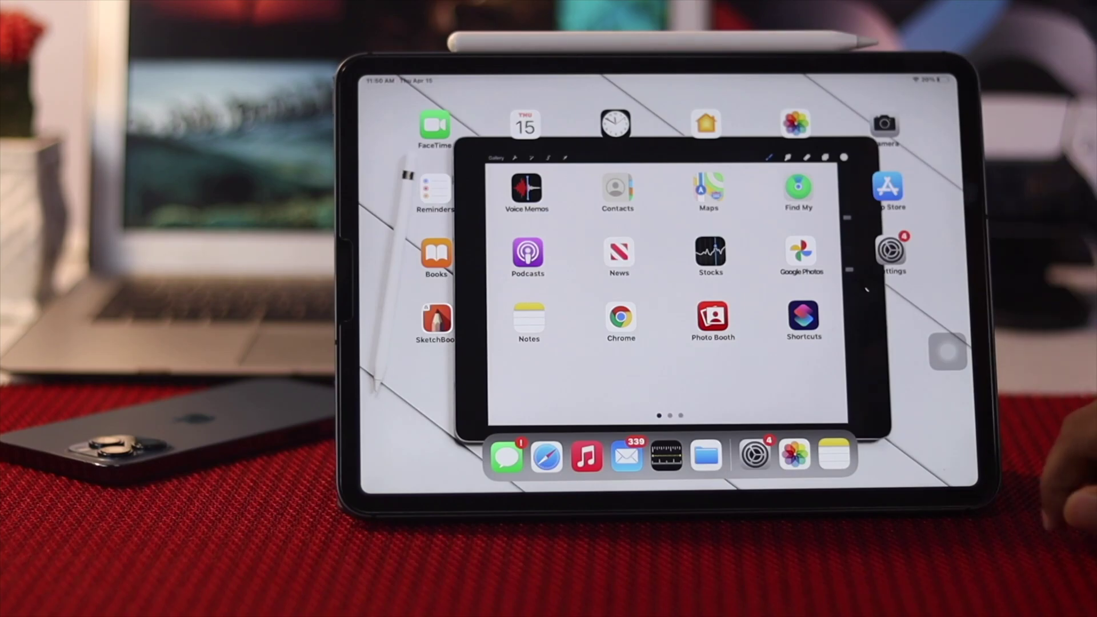
# - Check Software Update, finding iPadOS 14.4.2 downloaded, then go back to General
pyautogui.click(891, 249)
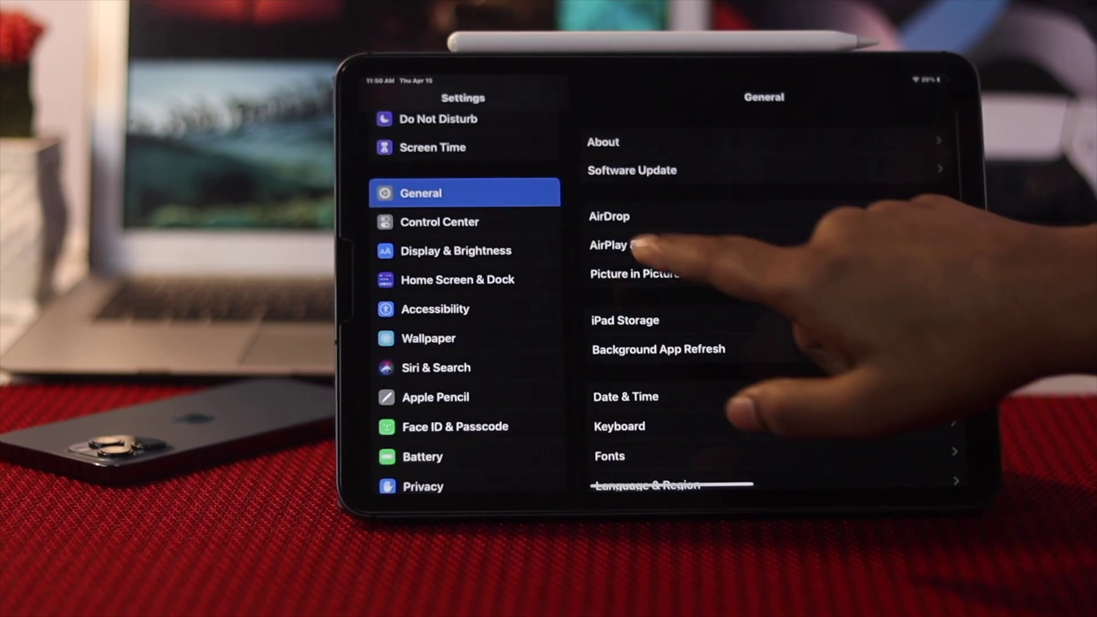
pyautogui.scroll(5, 462, 342)
pyautogui.scroll(-4, 514, 344)
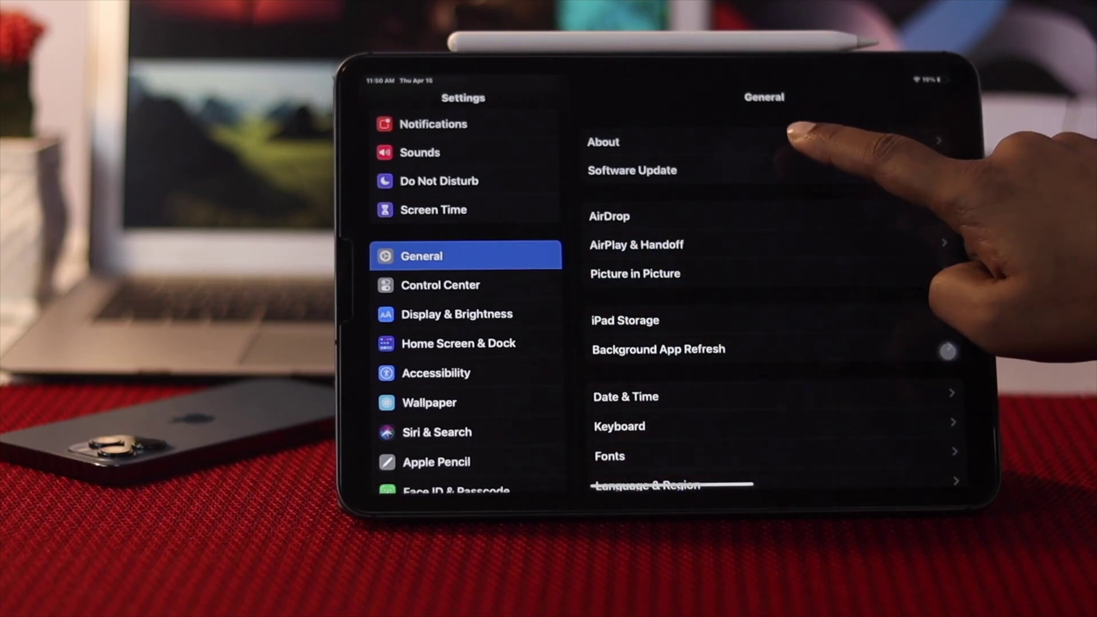
pyautogui.click(788, 170)
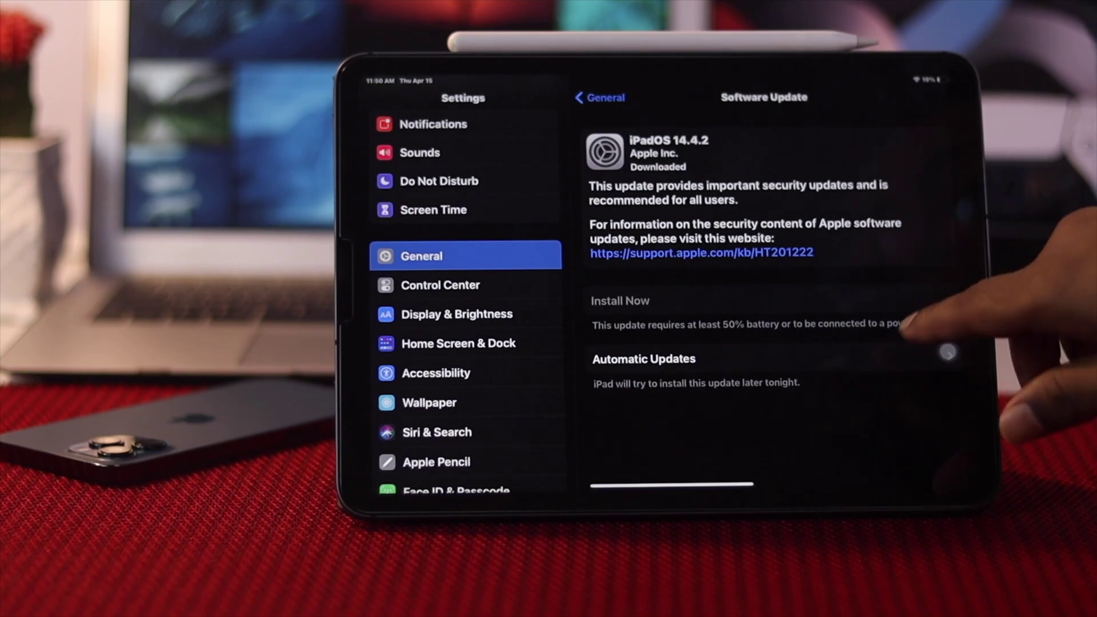
pyautogui.click(600, 97)
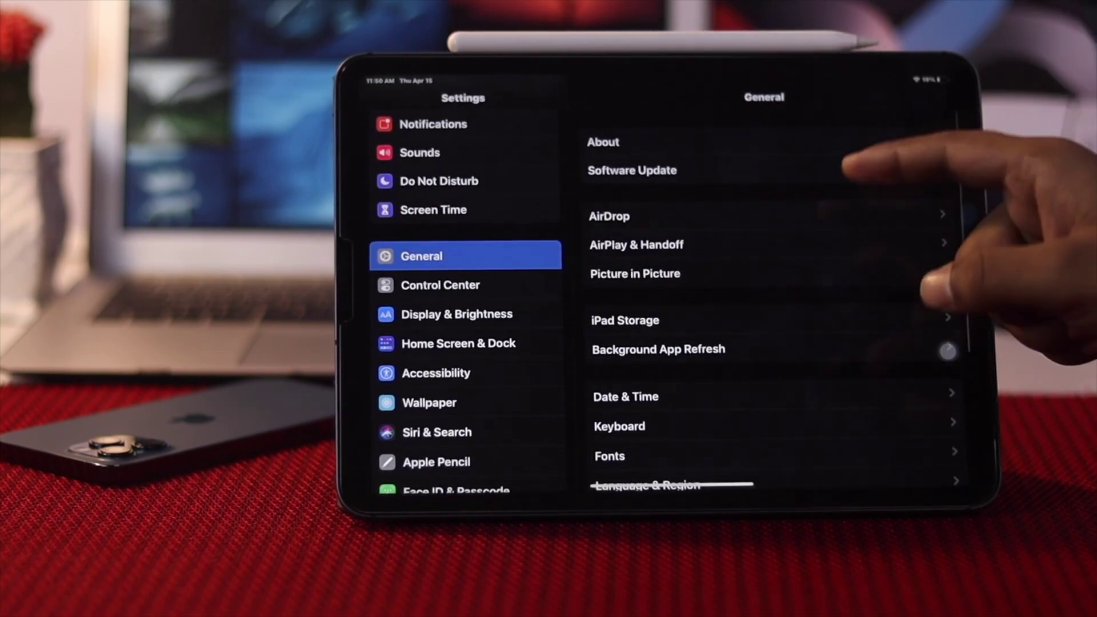
pyautogui.scroll(-5, 771, 300)
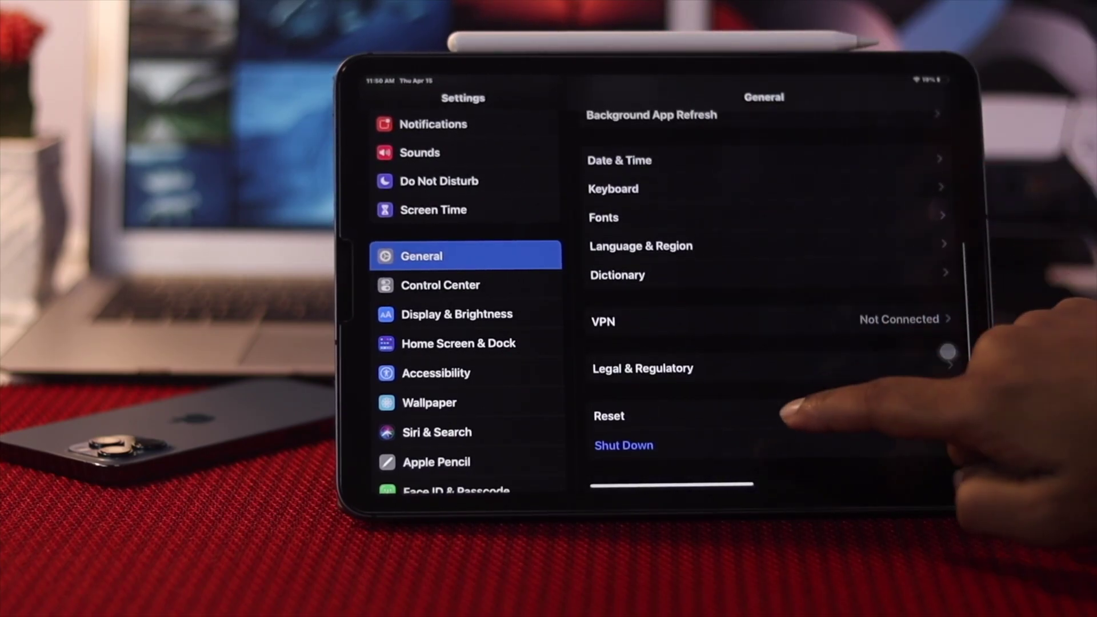
# - Choose Reset All Settings under General > Reset and enter the device passcode
pyautogui.click(789, 416)
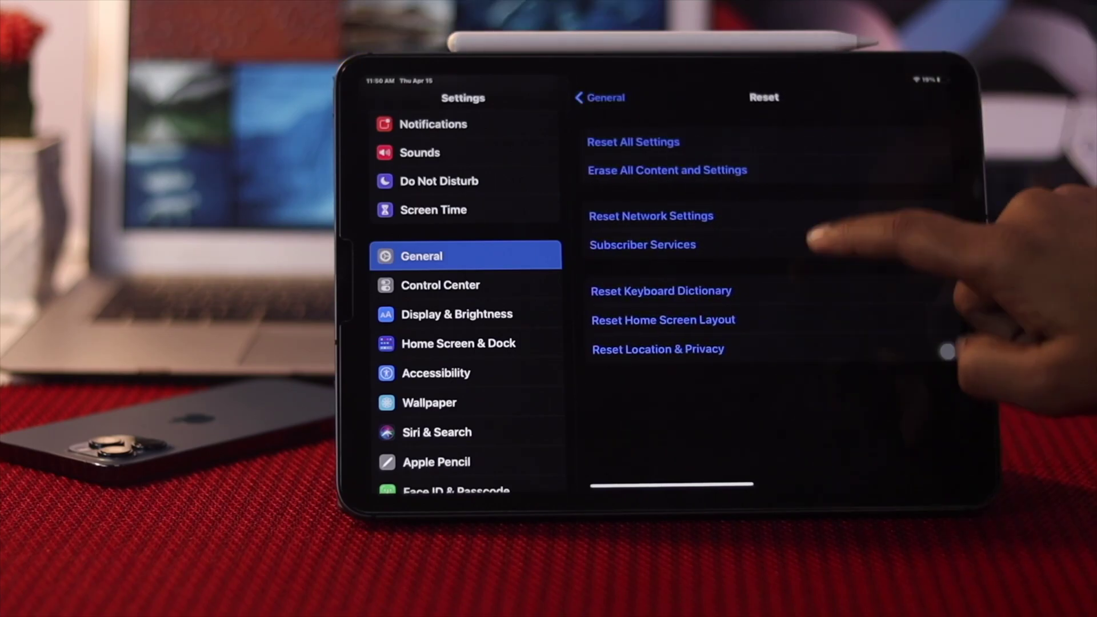
pyautogui.click(634, 142)
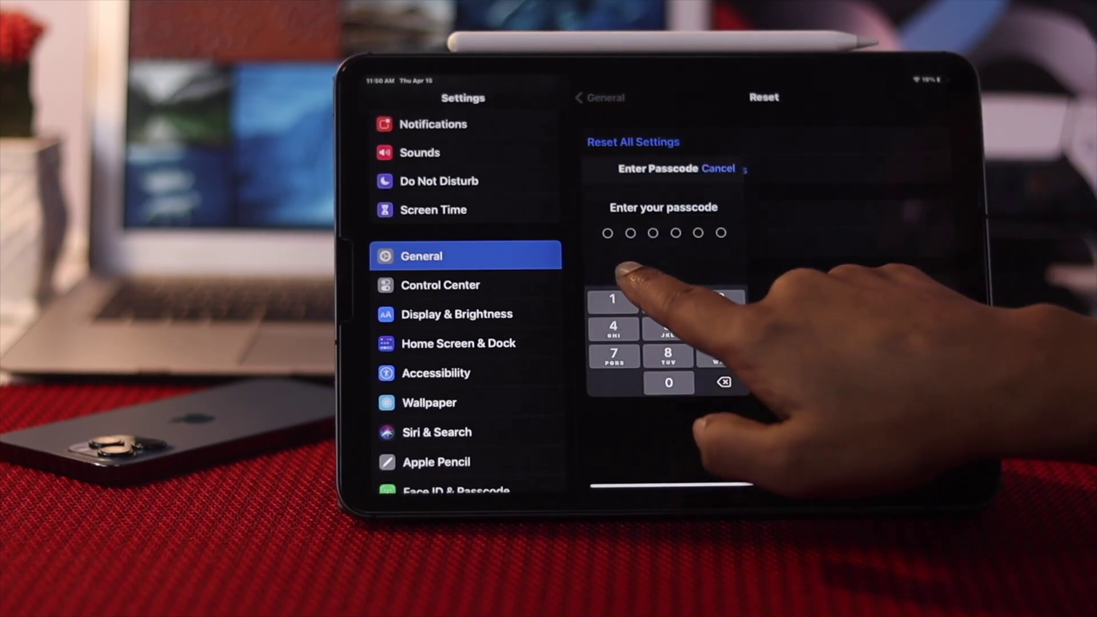
pyautogui.click(621, 296)
pyautogui.click(669, 326)
# - Enter the Screen Time passcode and confirm the reset in both dialogs
pyautogui.click(613, 298)
pyautogui.click(666, 328)
pyautogui.click(668, 354)
pyautogui.click(669, 383)
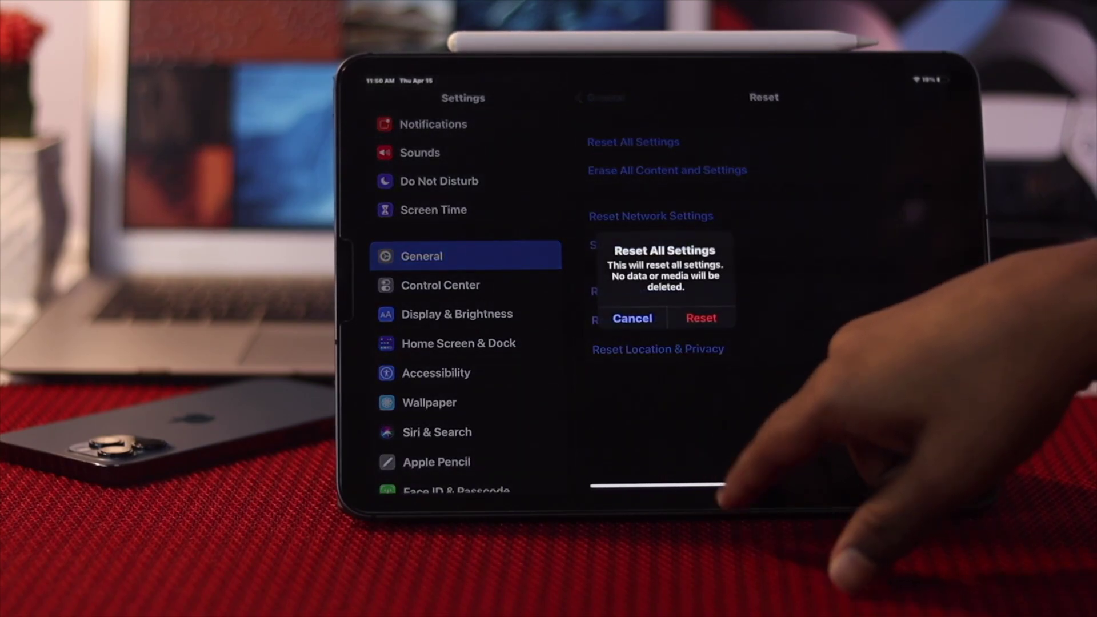
pyautogui.click(701, 318)
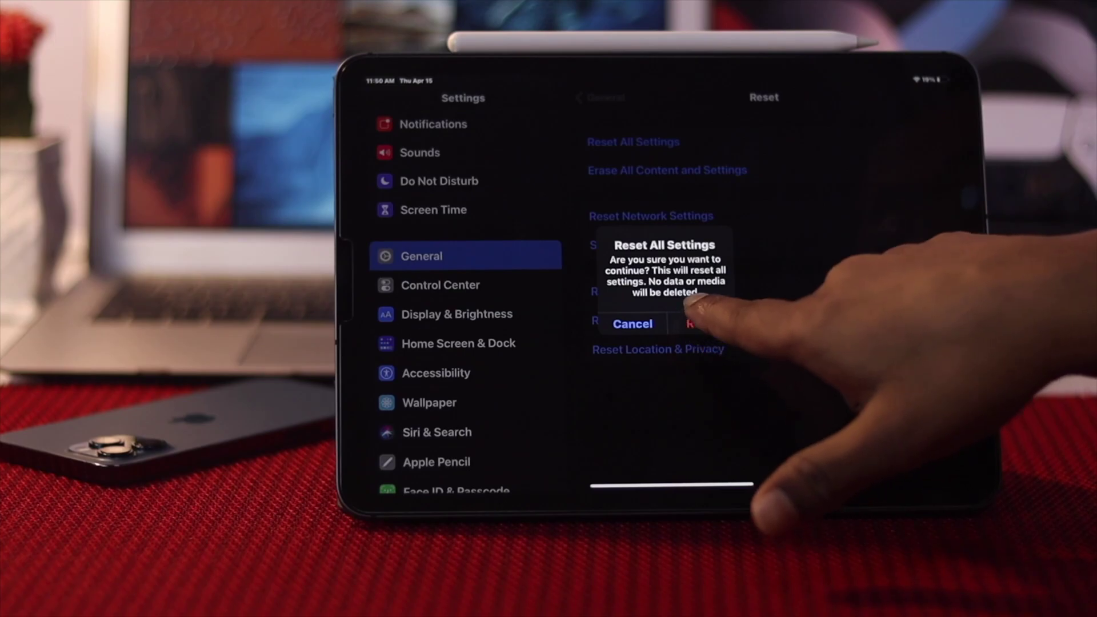
pyautogui.click(698, 323)
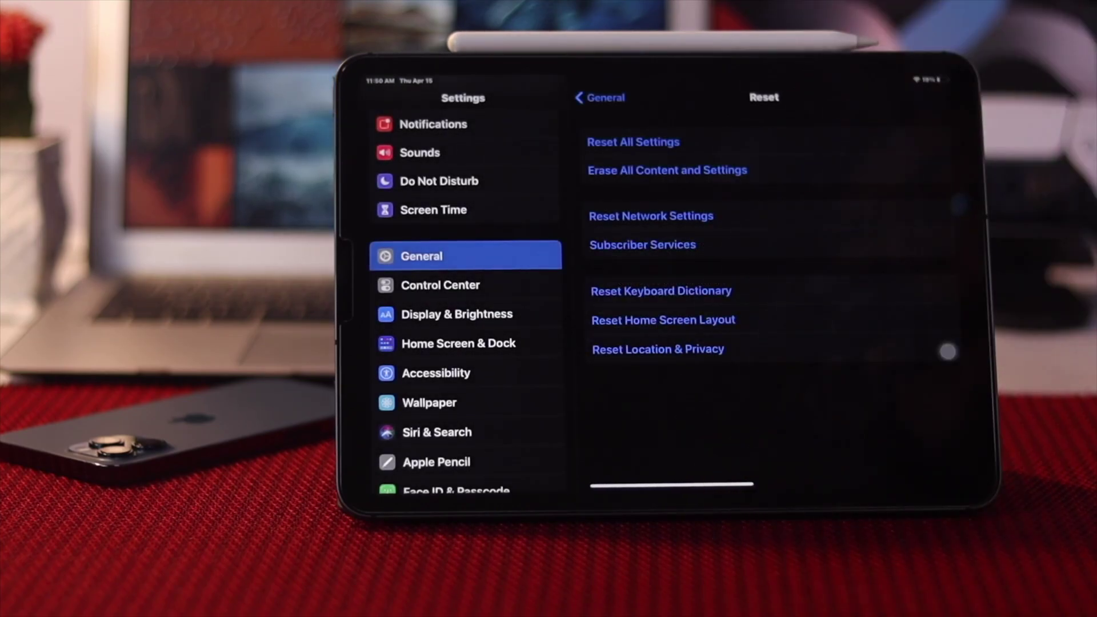